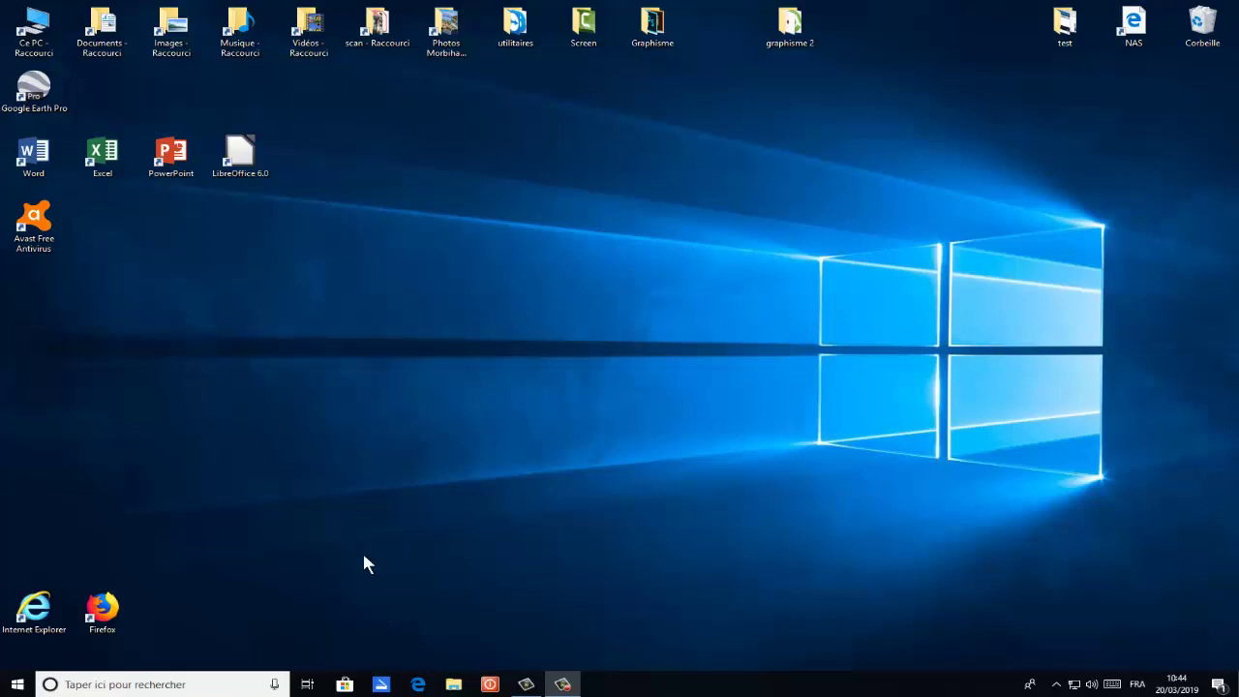
Step: Launch Edge and search Google for 'openshot' using the suggestion
click(426, 689)
click(426, 689)
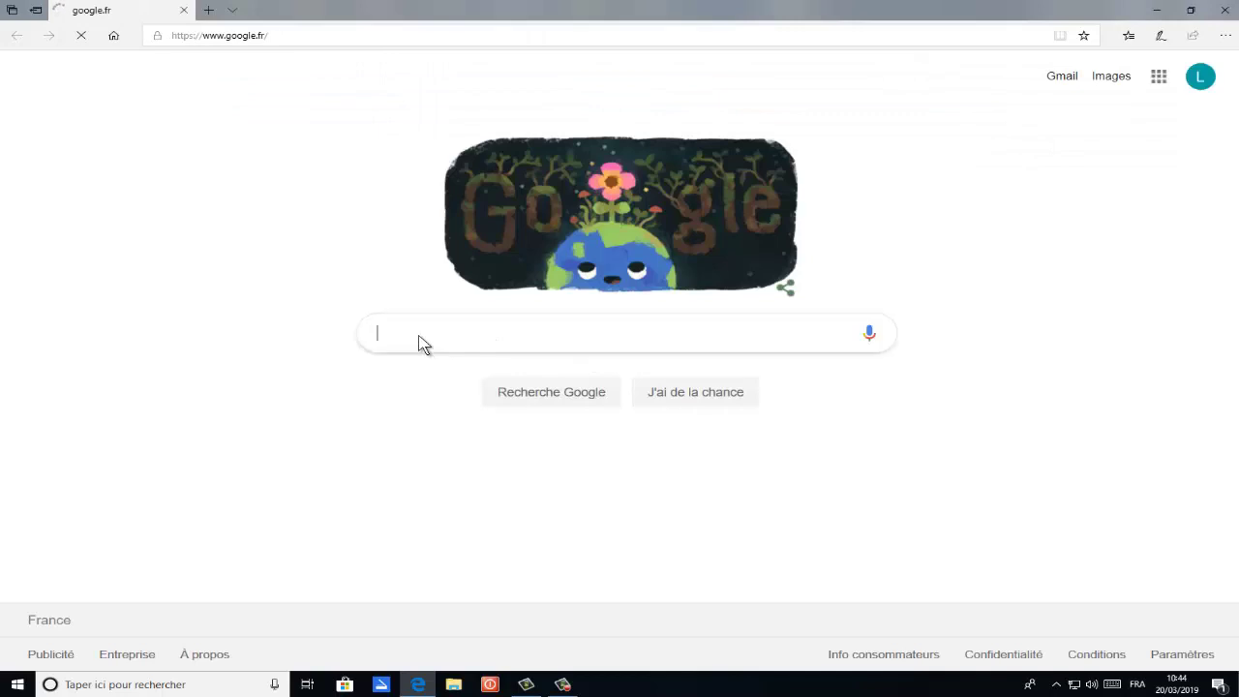
text(OP)
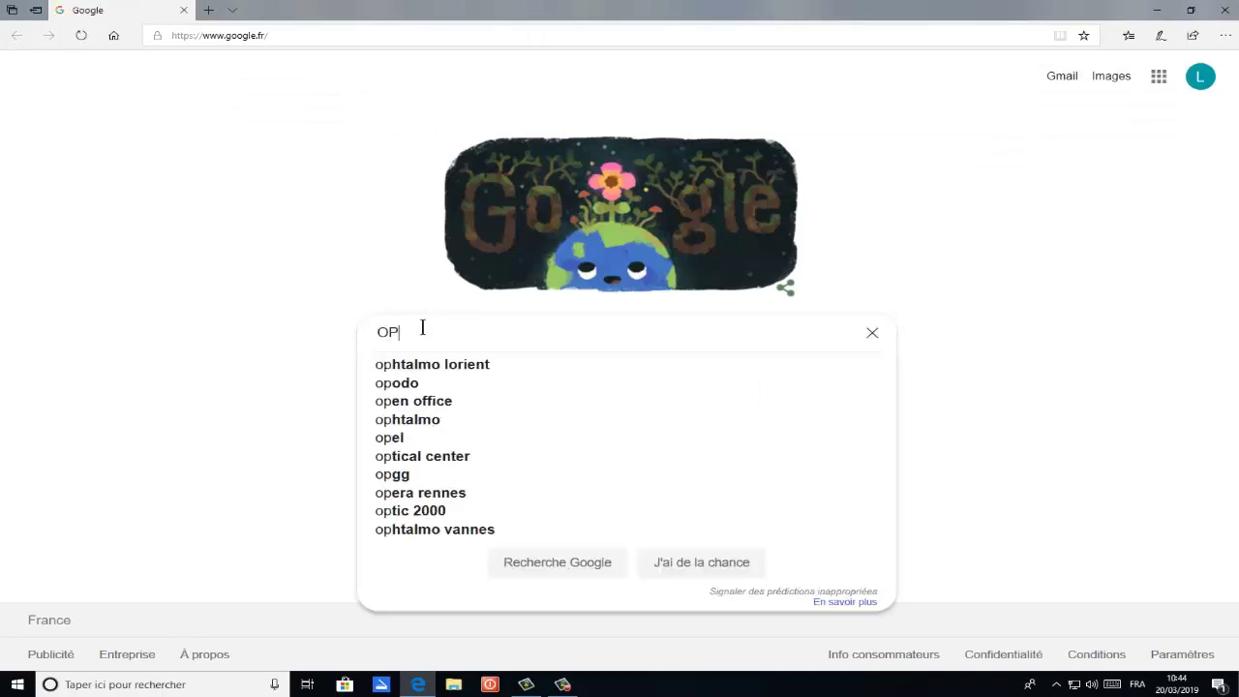
text(ENSHO)
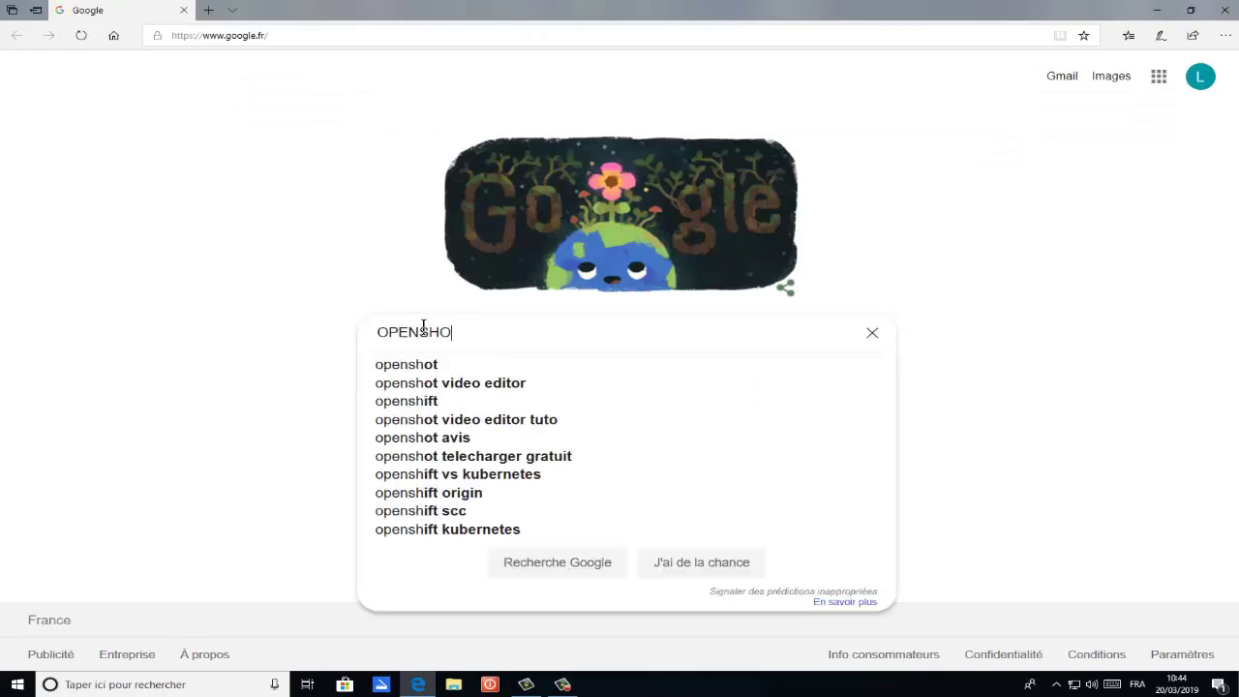
text(T)
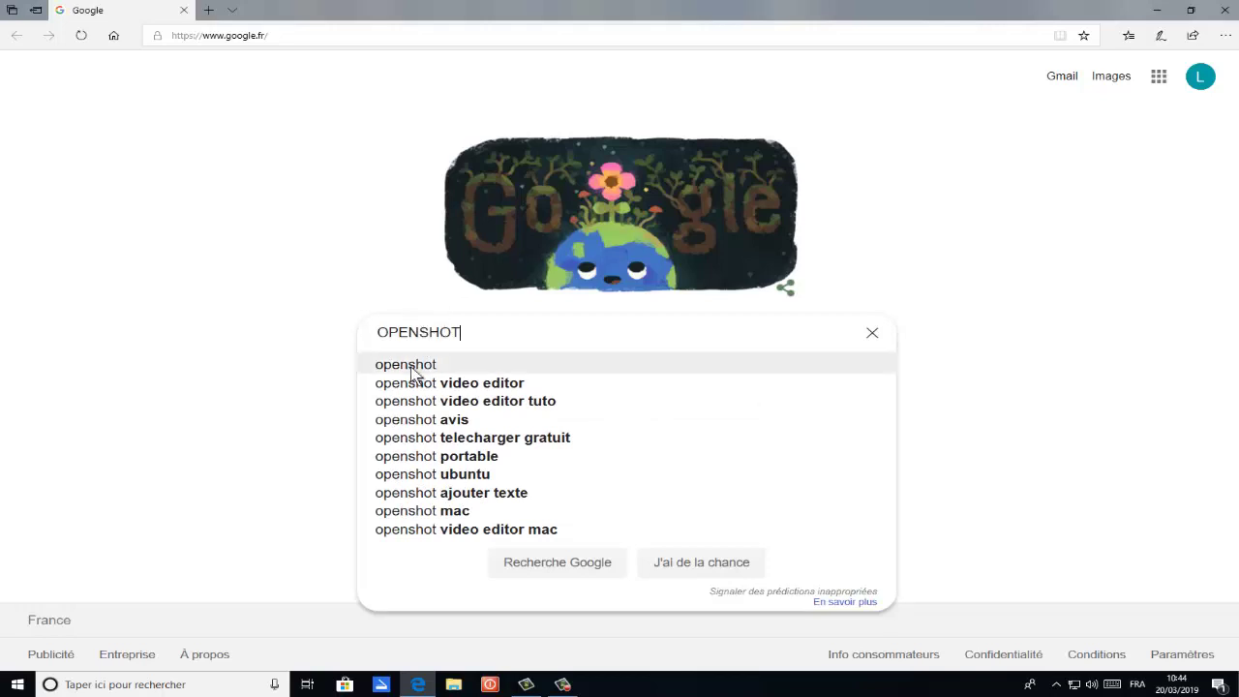
click(413, 367)
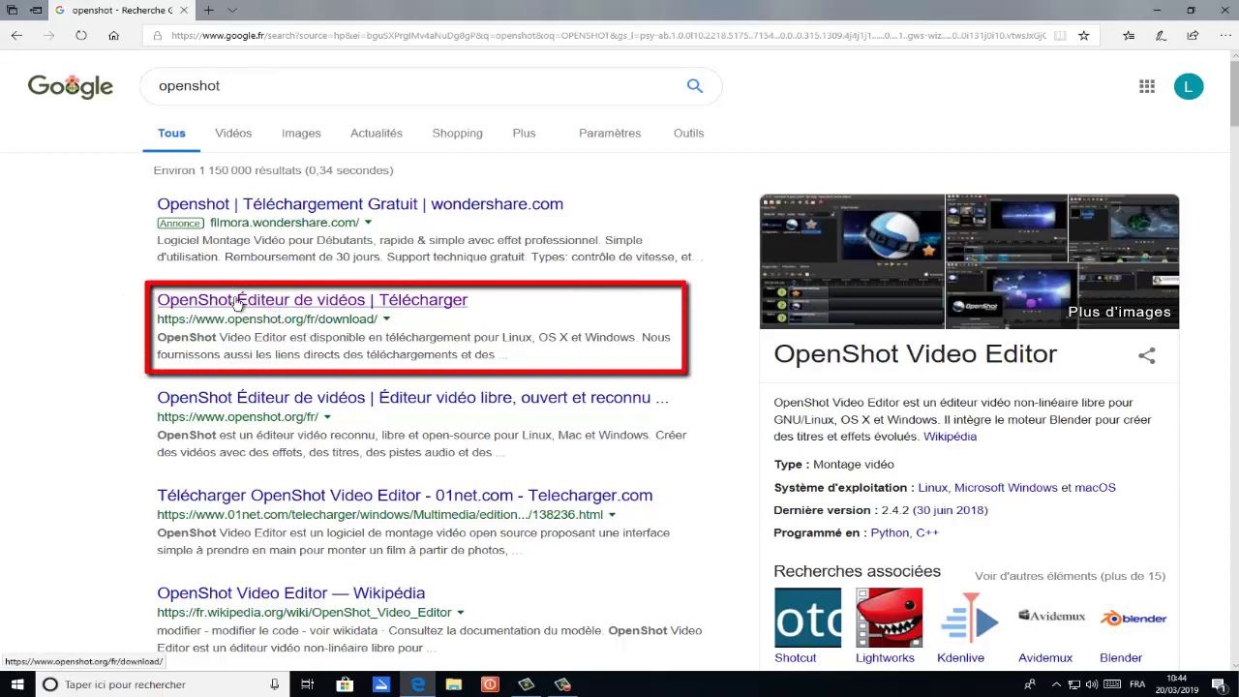
Step: Download the v2.4.3 64-bit Windows installer from openshot.org using Enregistrer sous
click(231, 304)
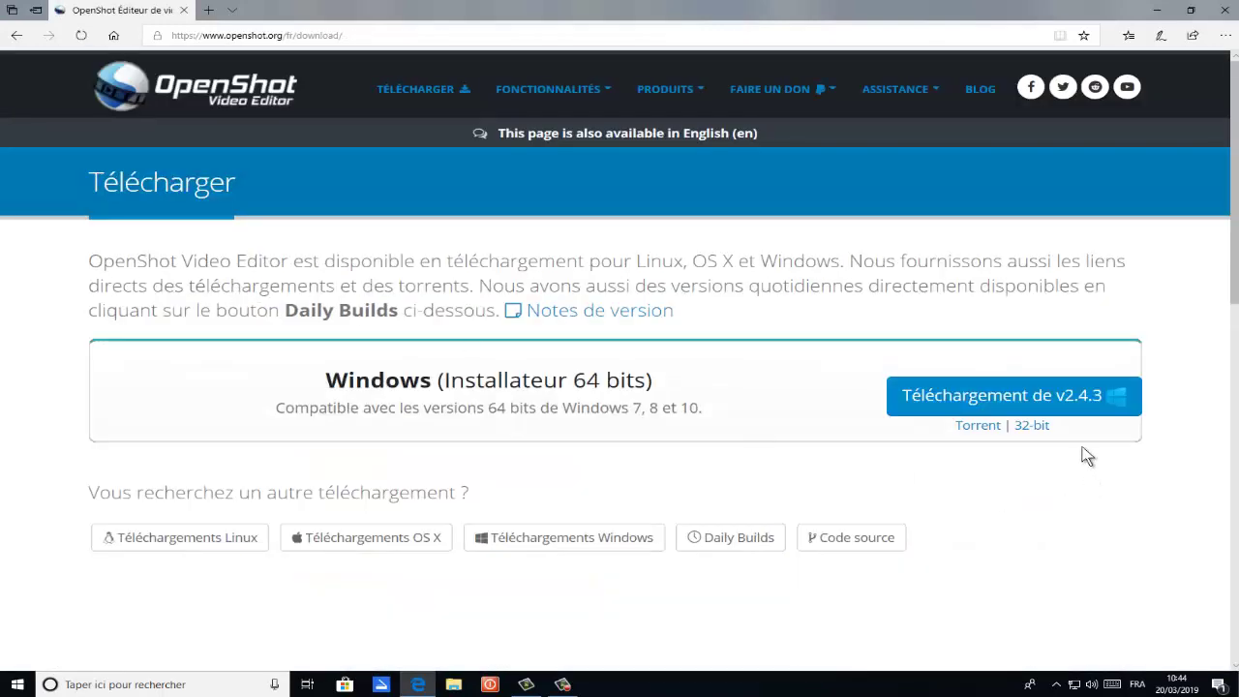
click(992, 396)
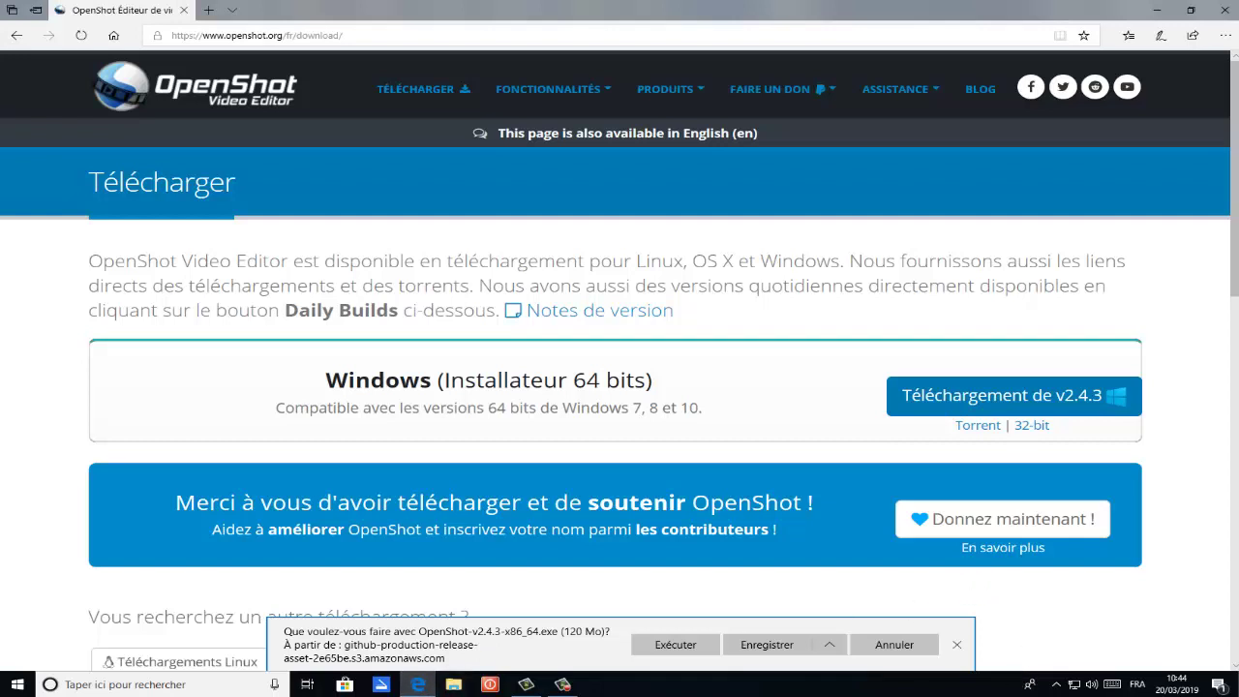
click(837, 653)
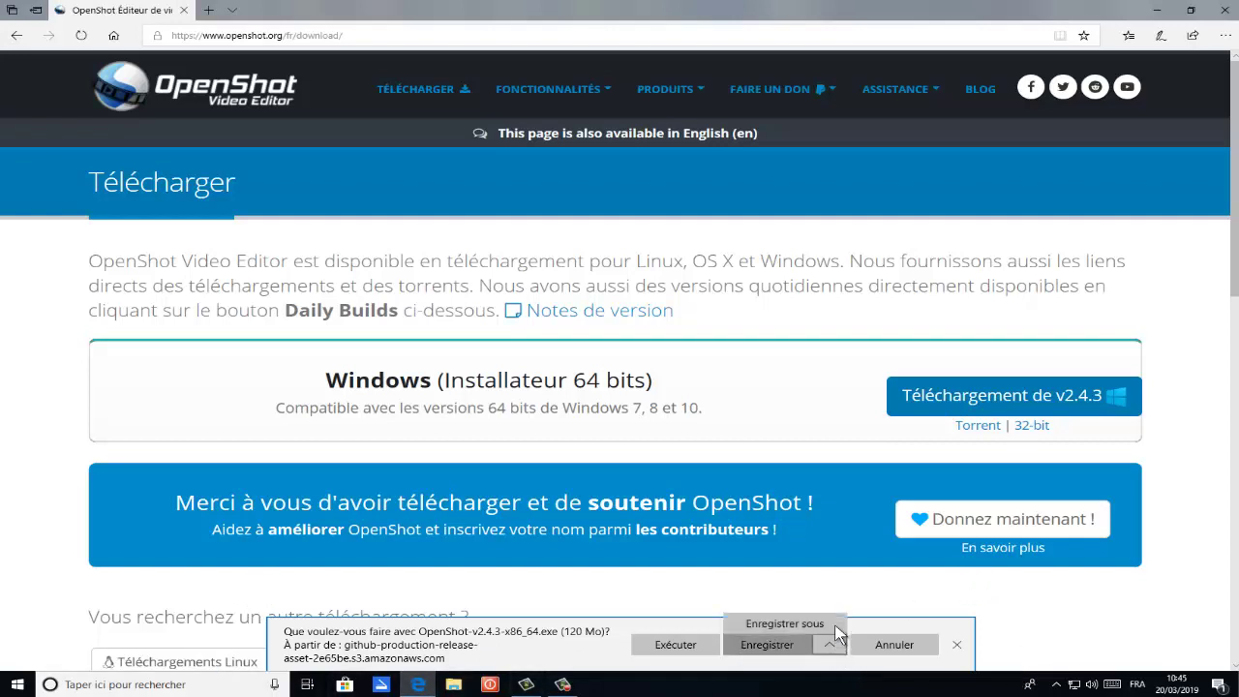
click(813, 621)
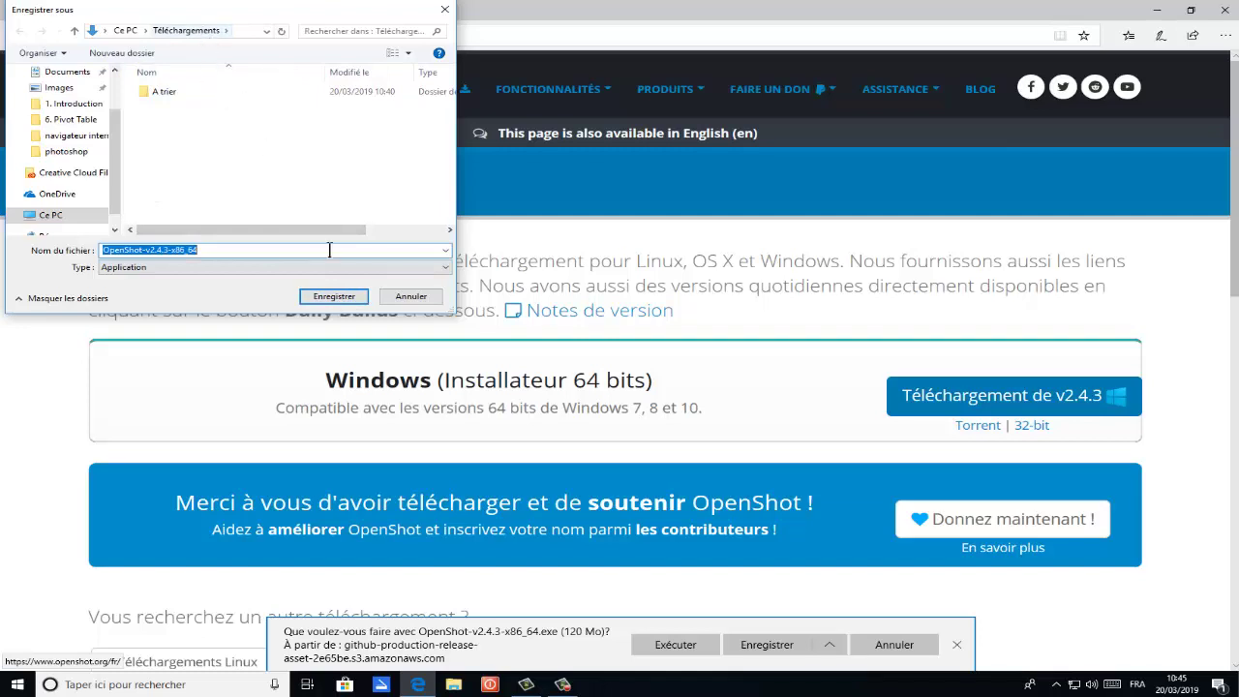
Step: Save OpenShot-v2.4.3-x86_64.exe to Téléchargements and run the installer
click(347, 302)
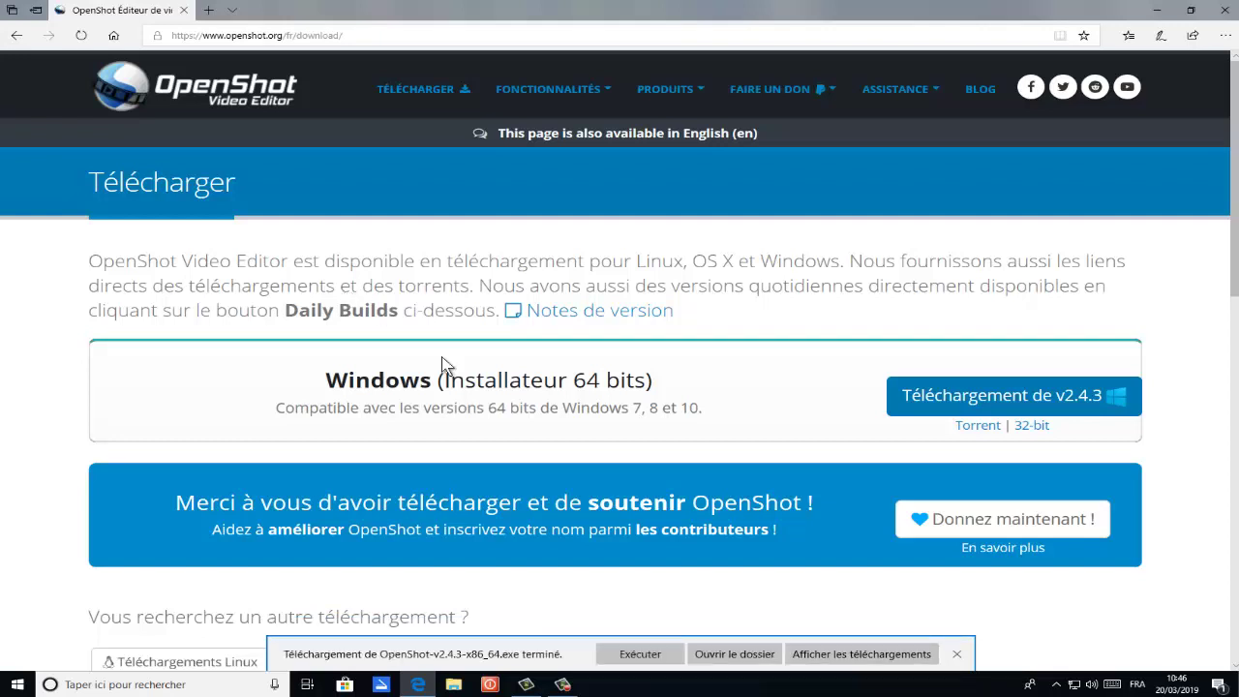
click(641, 655)
click(639, 654)
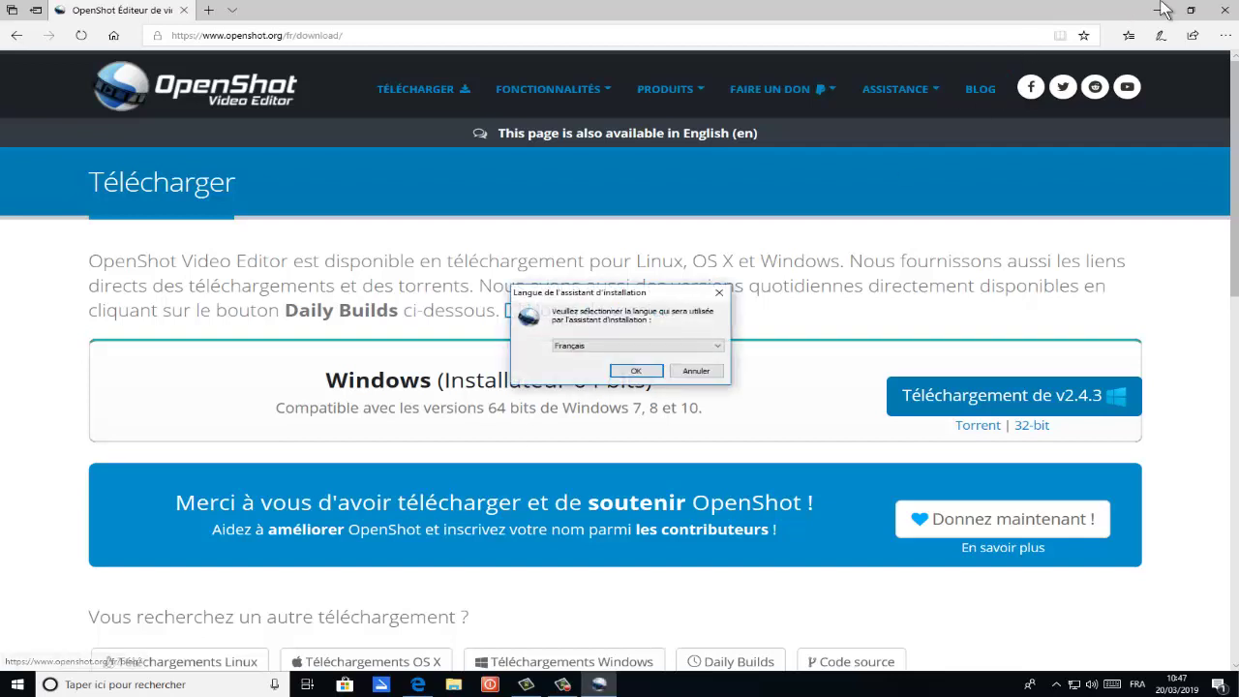
Step: Close Edge, choose French as setup language and accept the GPL licence
click(1226, 10)
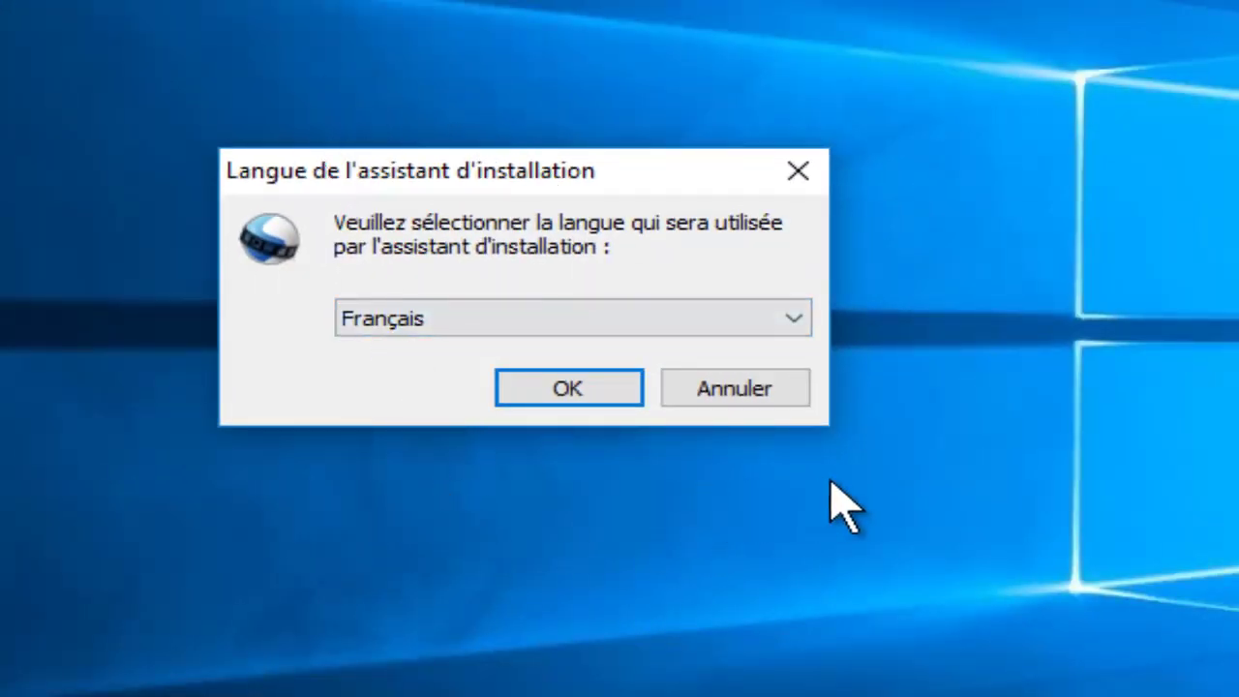
click(568, 389)
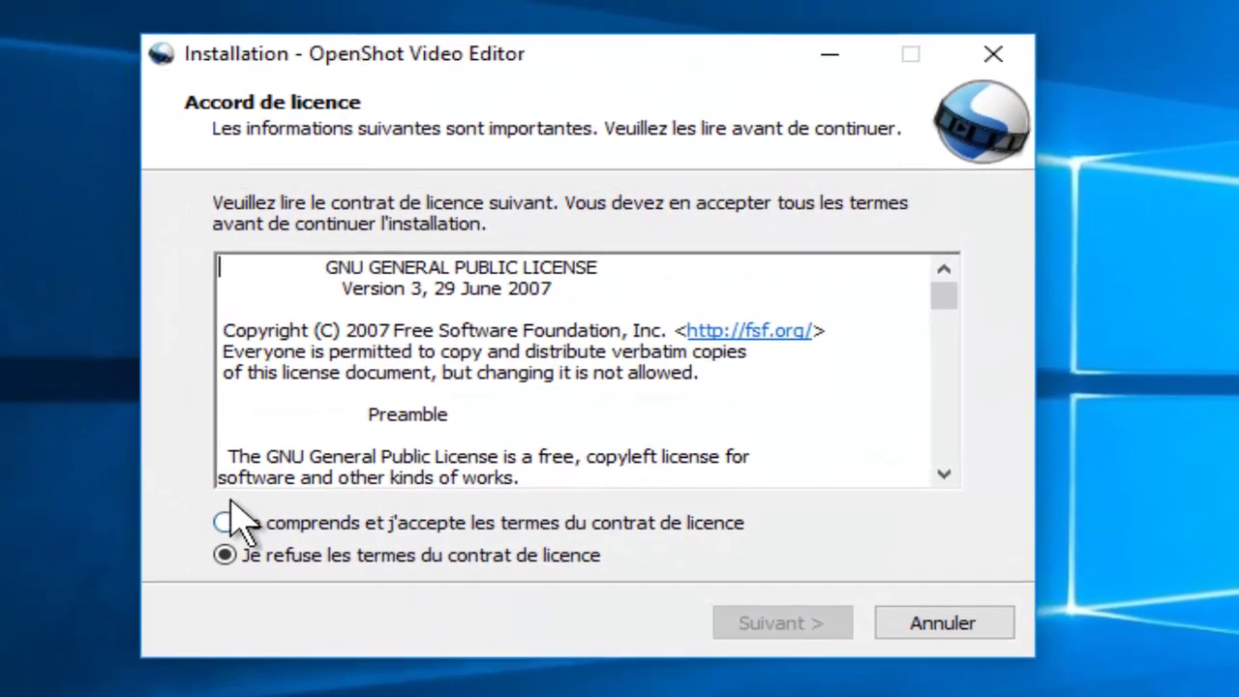
click(234, 525)
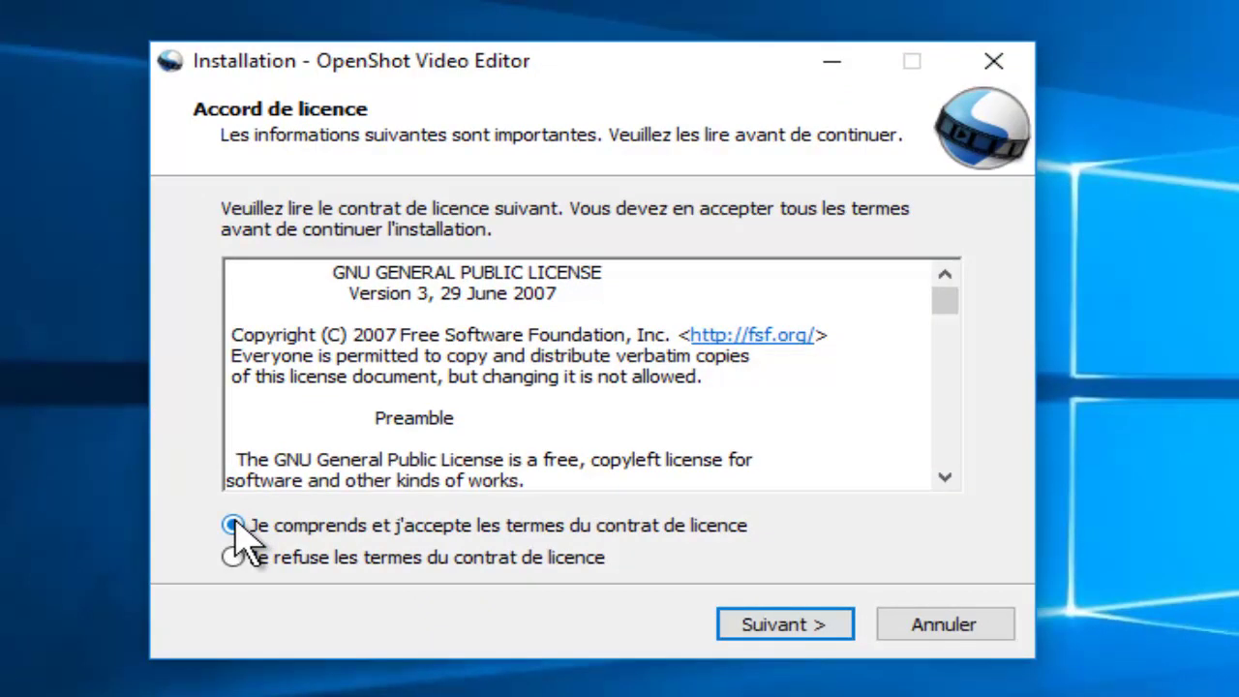
click(782, 627)
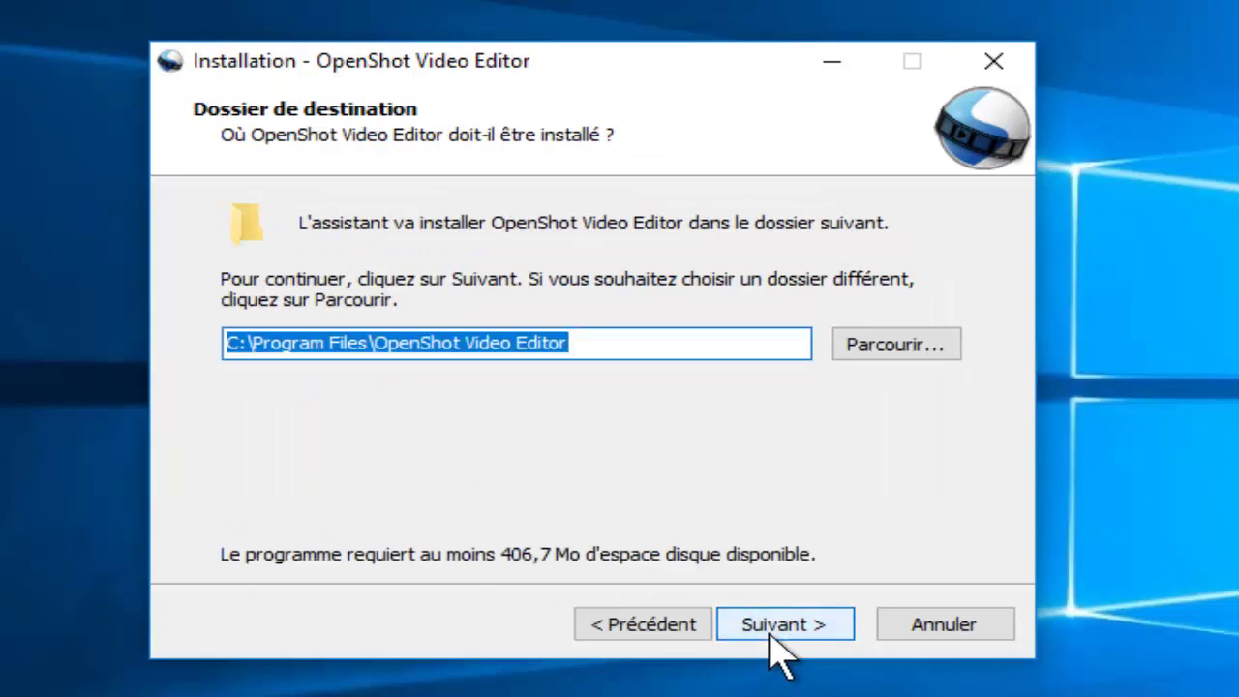
Step: Keep C:\Program Files\OpenShot Video Editor as destination and add a desktop icon
click(772, 627)
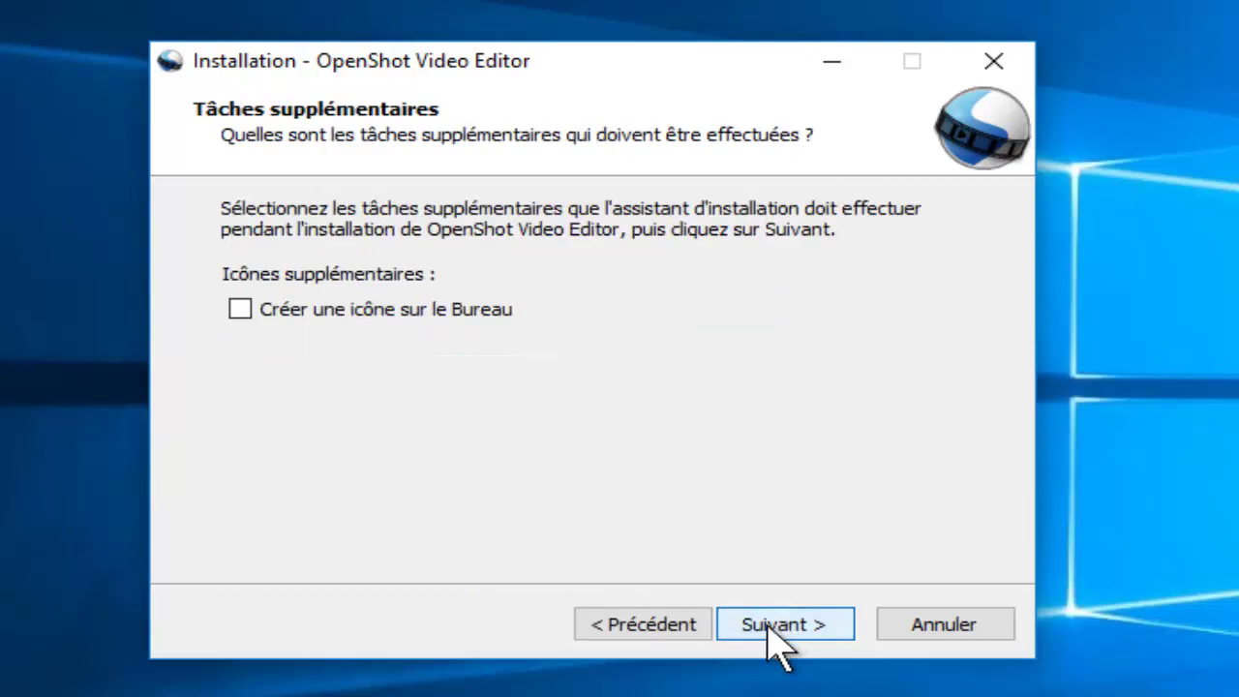
click(240, 309)
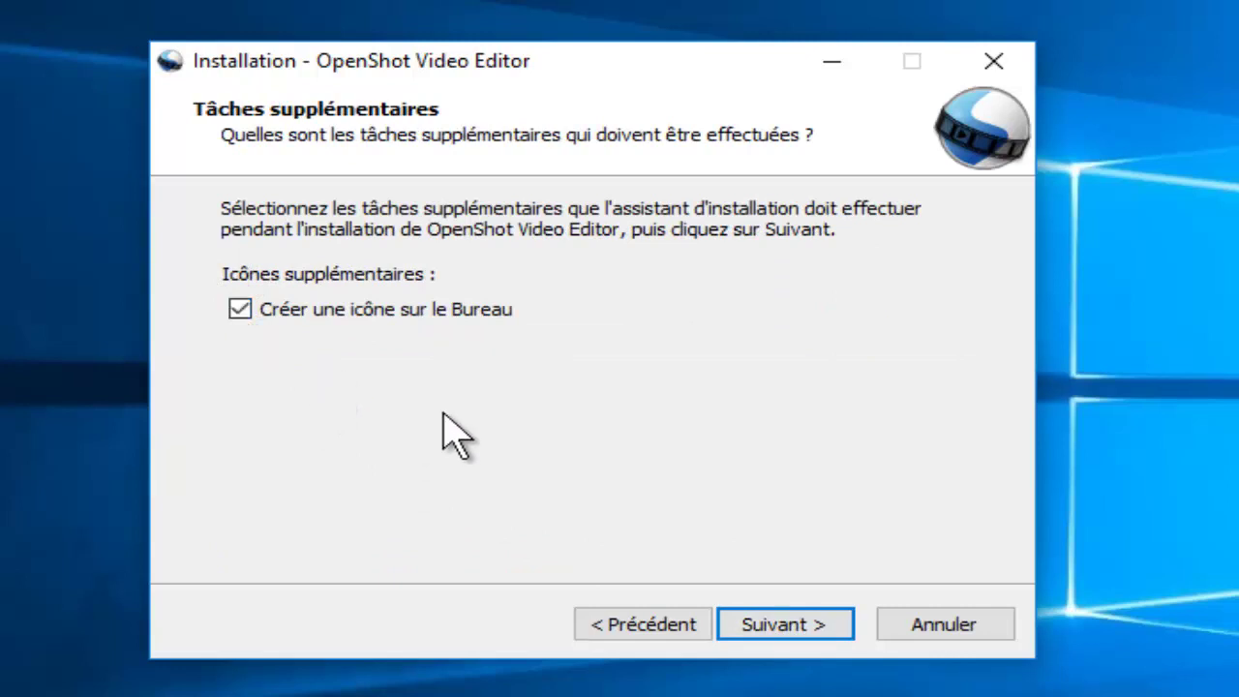
click(784, 634)
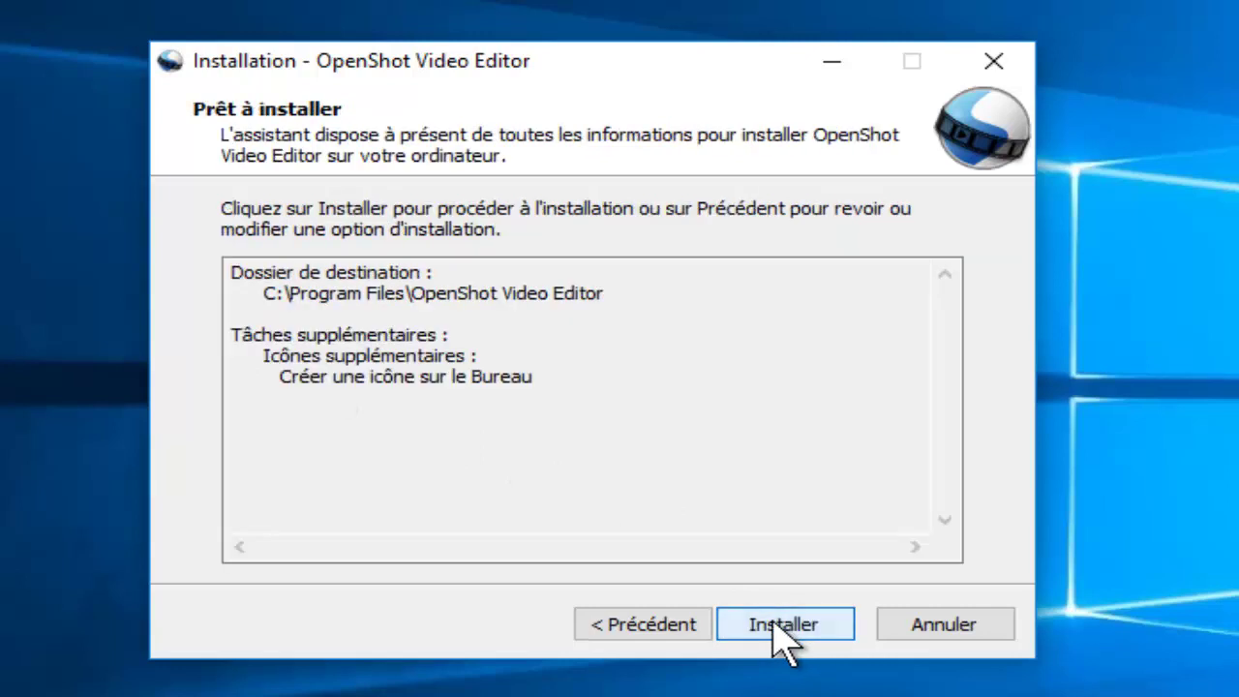
Step: Start the installation and let it run to the completion page
click(774, 623)
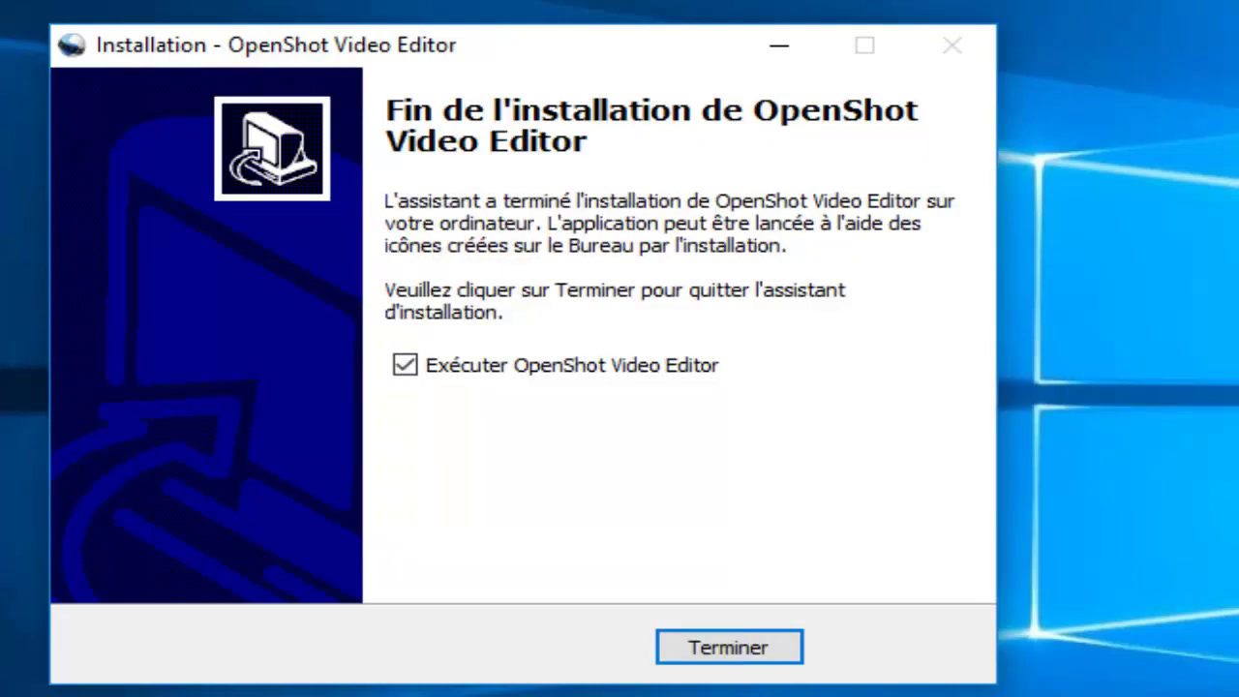
Step: Finish the wizard with OpenShot launching, then focus the Windows Defender Firewall alert
click(708, 653)
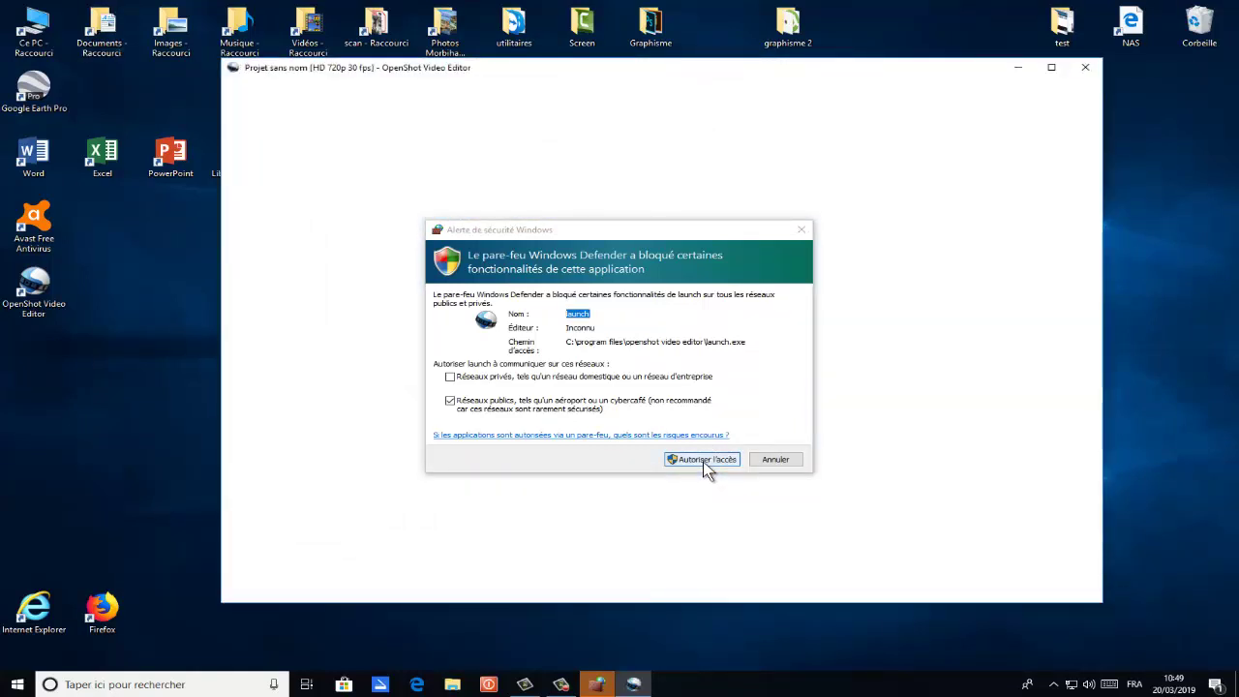
click(703, 461)
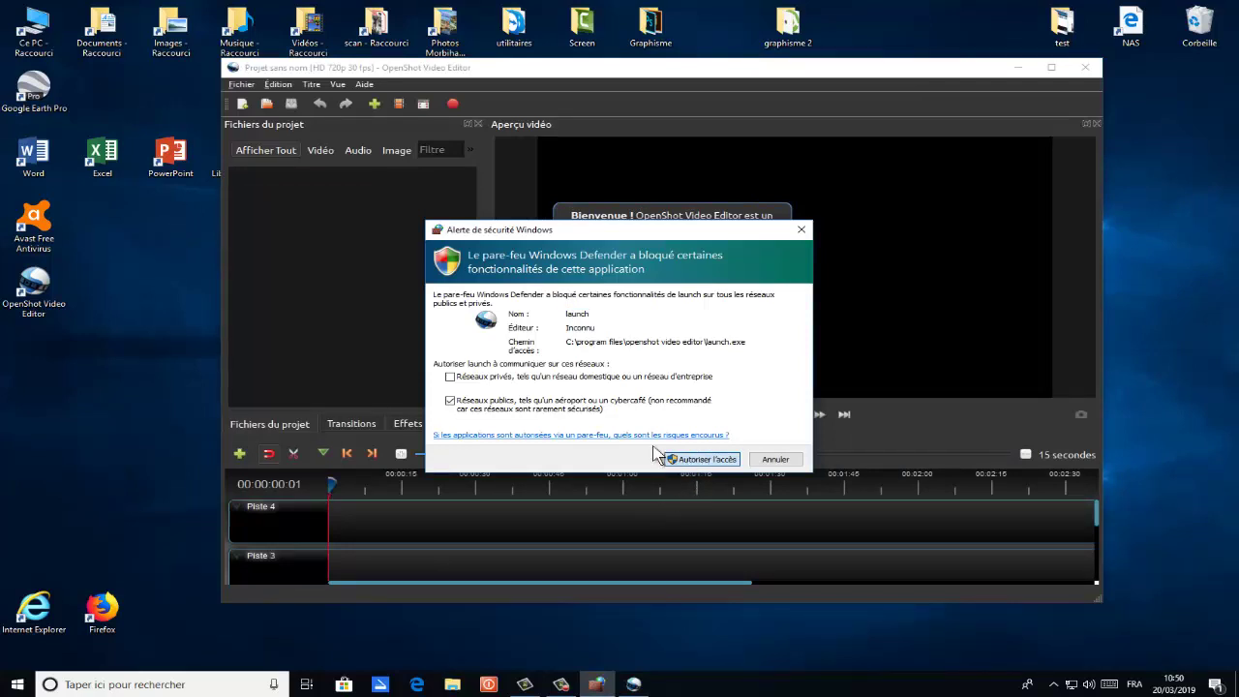
Step: Allow OpenShot firewall access, maximize its window, and step through then hide the tutorial
click(668, 459)
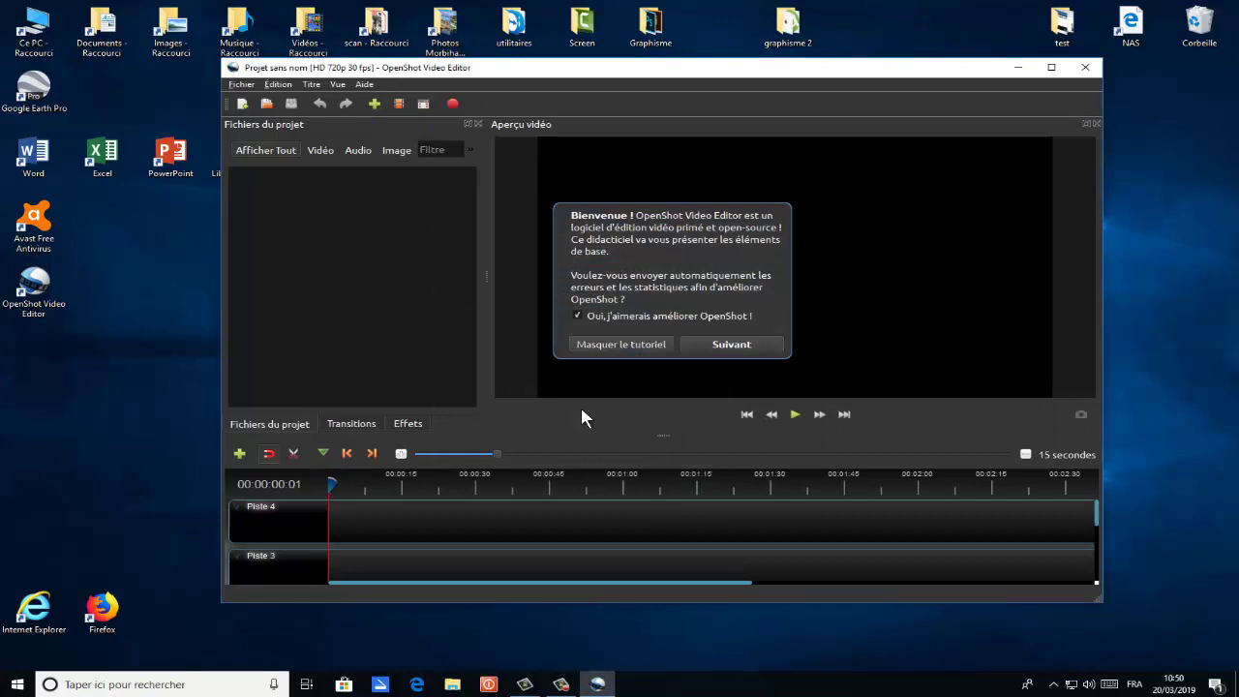
click(1052, 69)
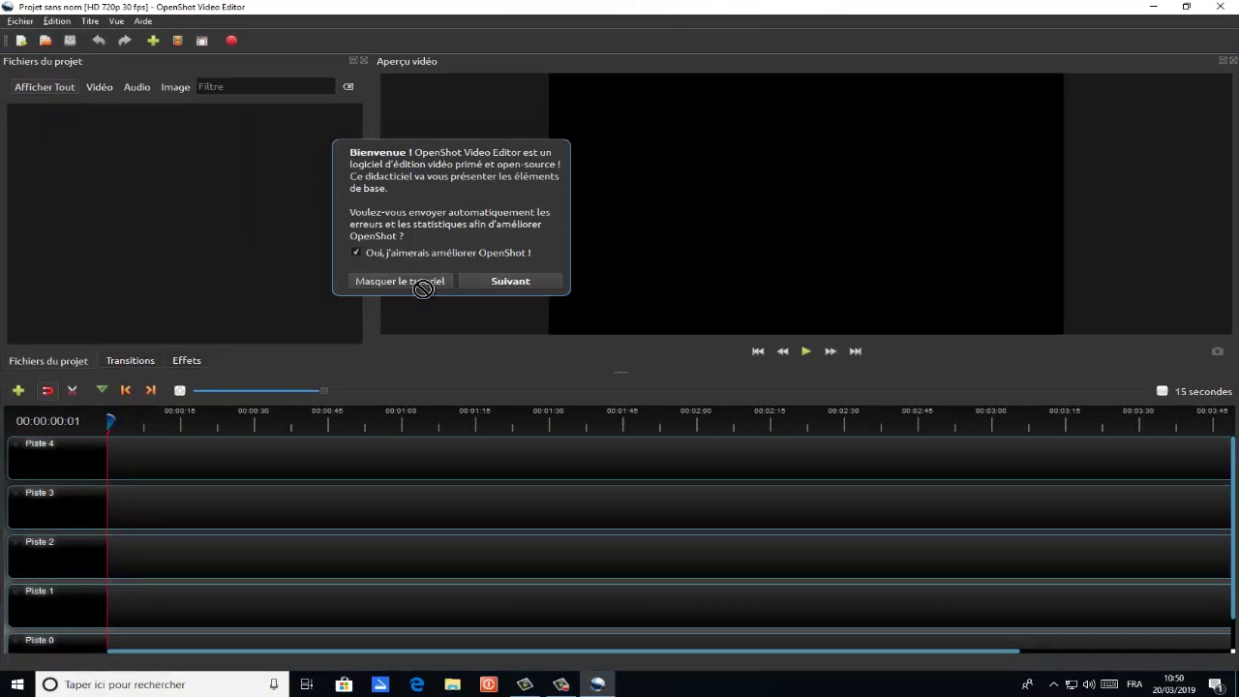
click(504, 283)
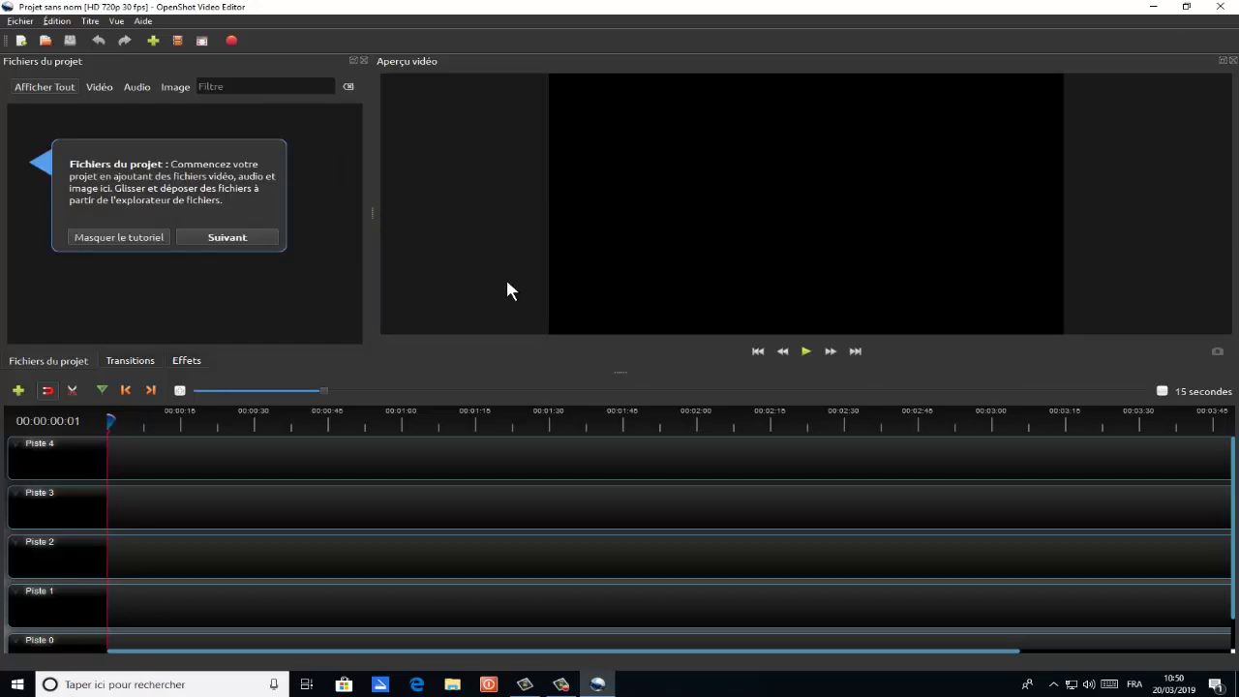
click(240, 245)
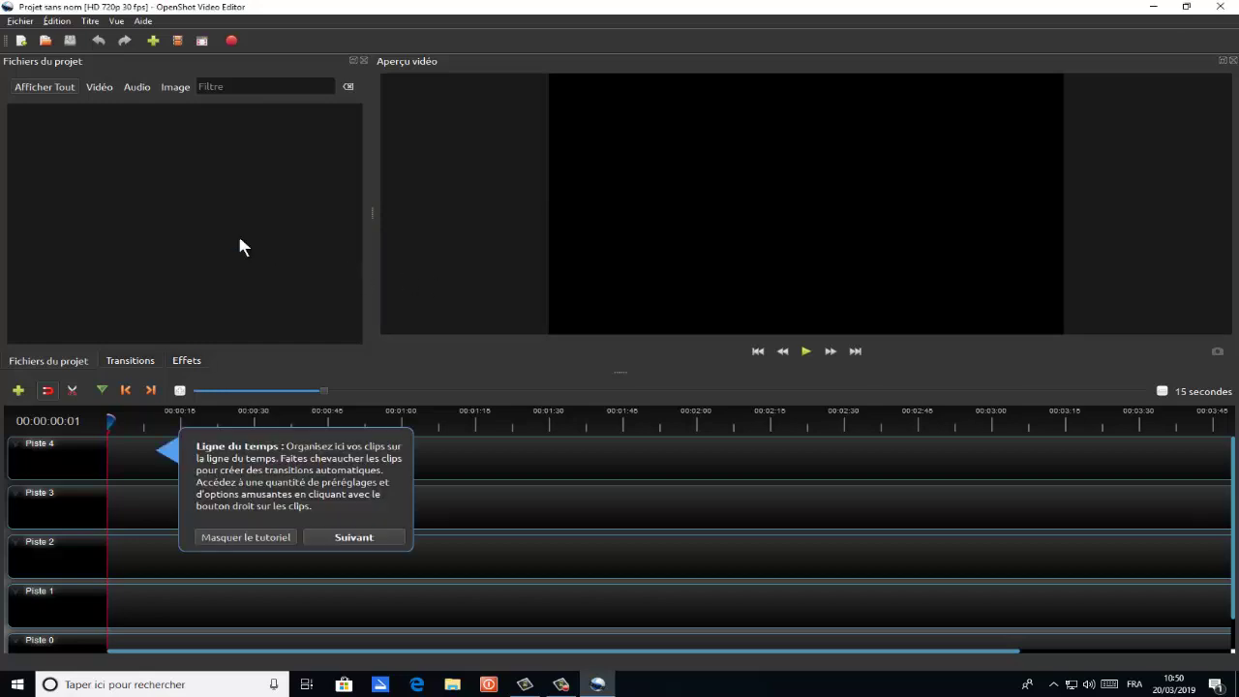
click(353, 540)
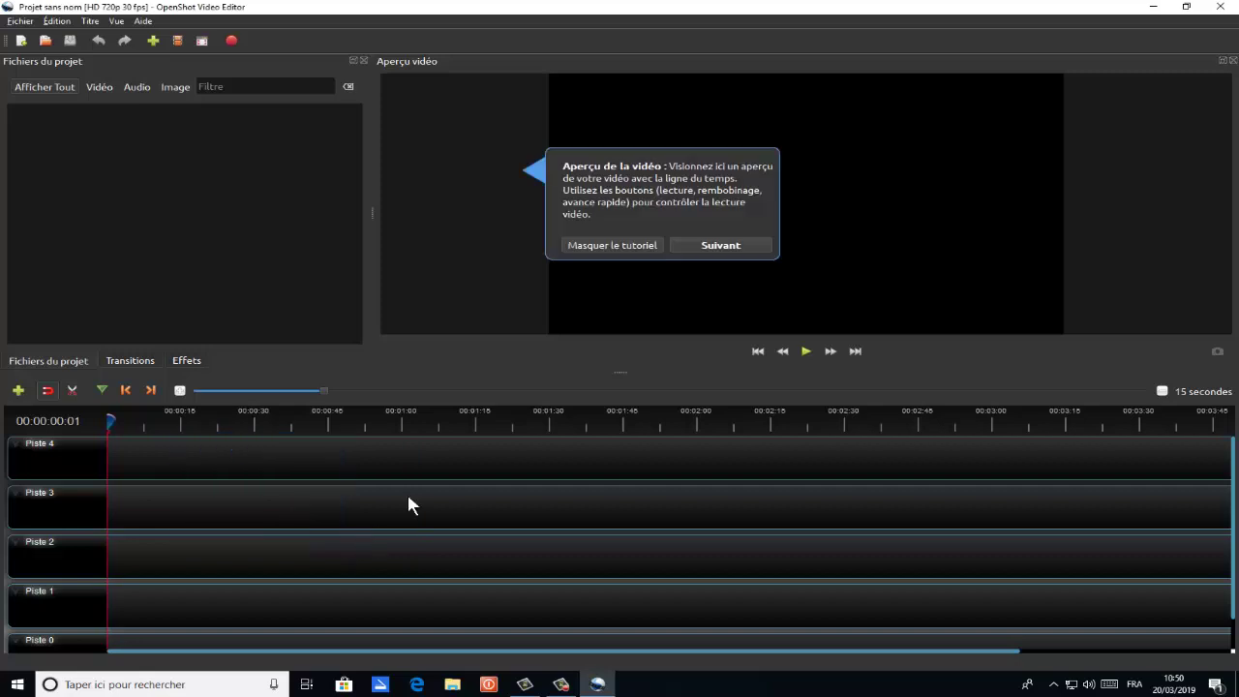
click(610, 247)
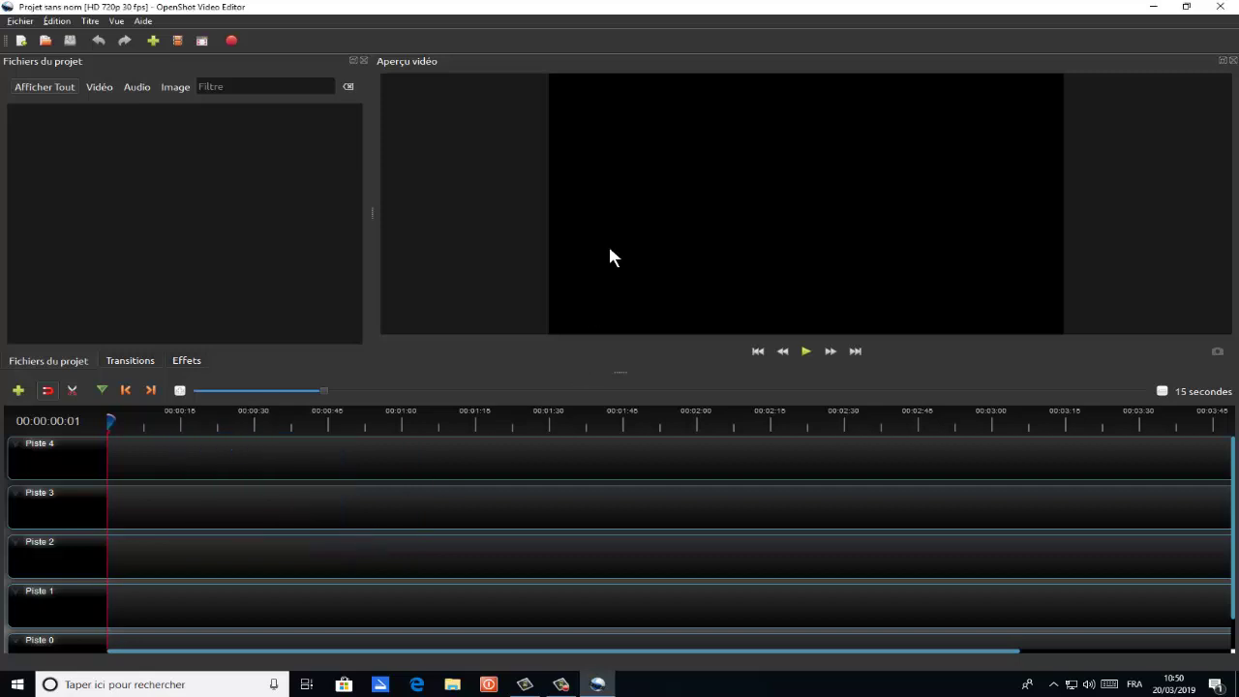